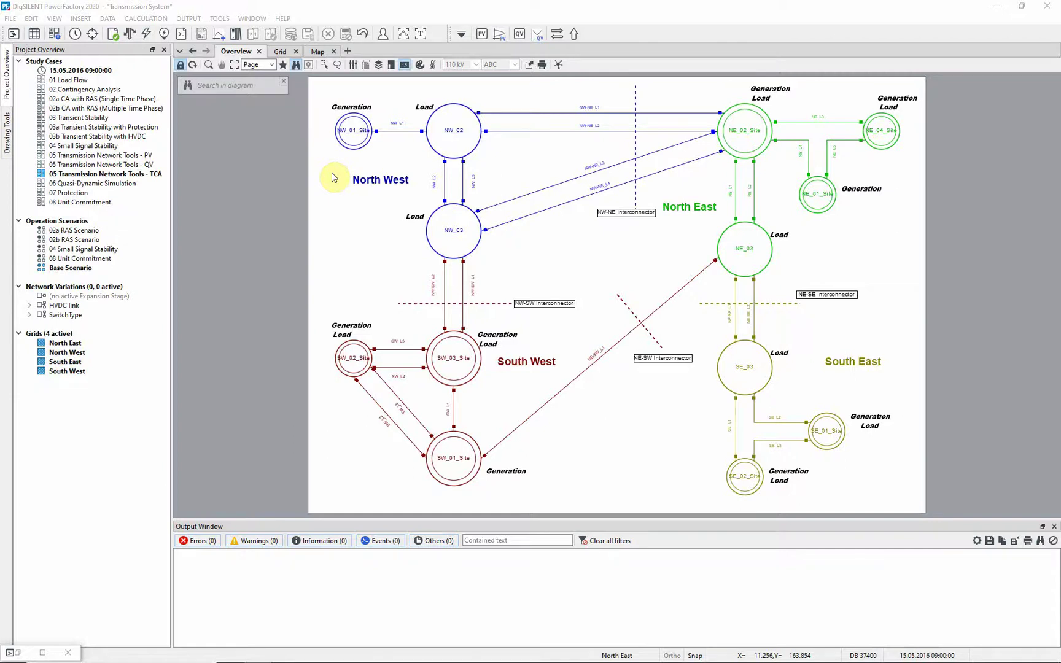
# - Execute the balanced AC load flow and check the -73.67 MW flow across the NE-SE Interconnector
pyautogui.click(130, 33)
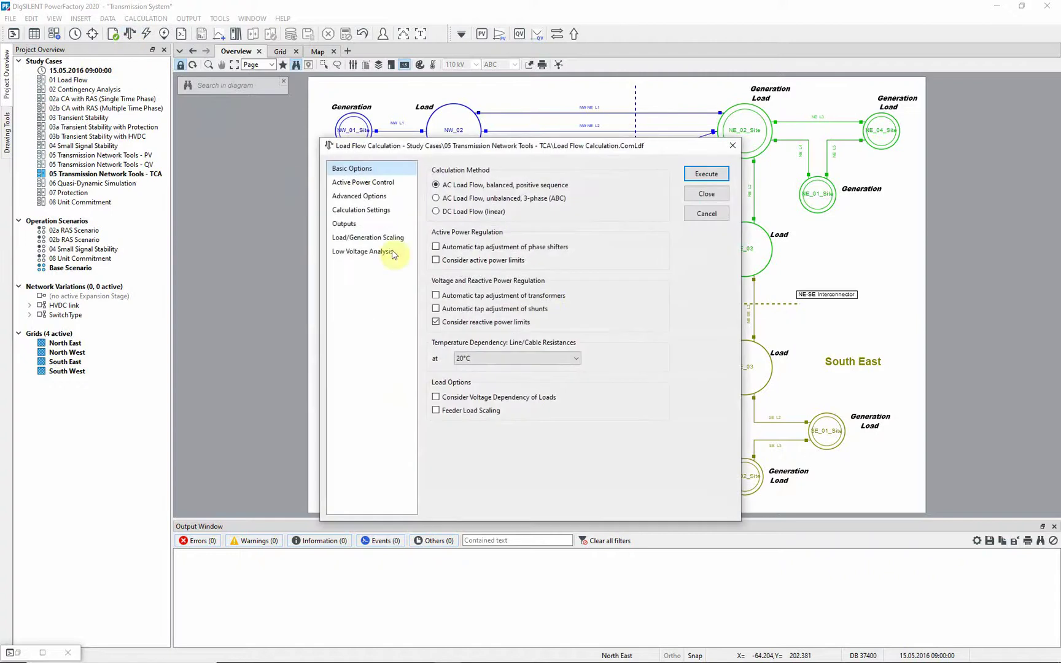
pyautogui.click(693, 175)
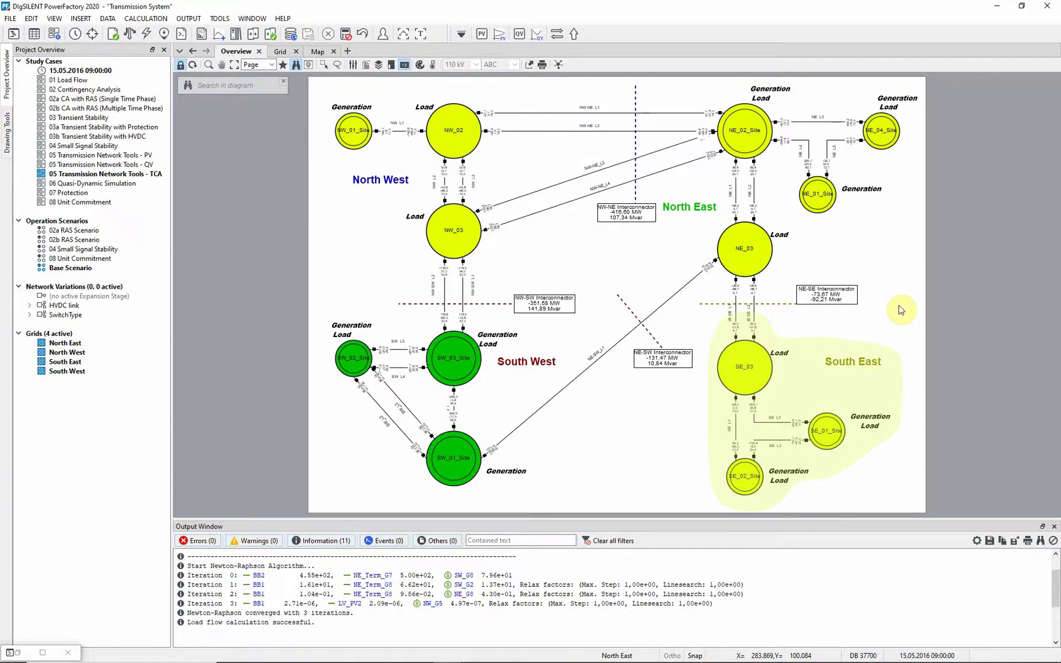
pyautogui.moveTo(856, 302)
# - Select NE-SE Interconnector as the exporting region in Transfer Capacity Analysis and close the dialog
pyautogui.click(576, 37)
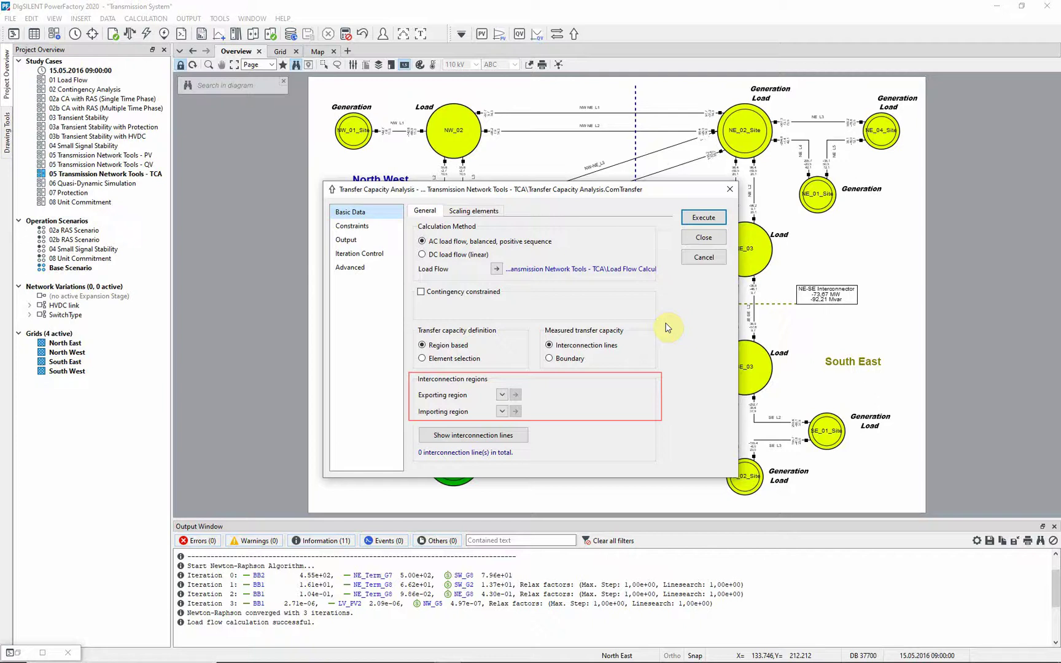
pyautogui.click(501, 395)
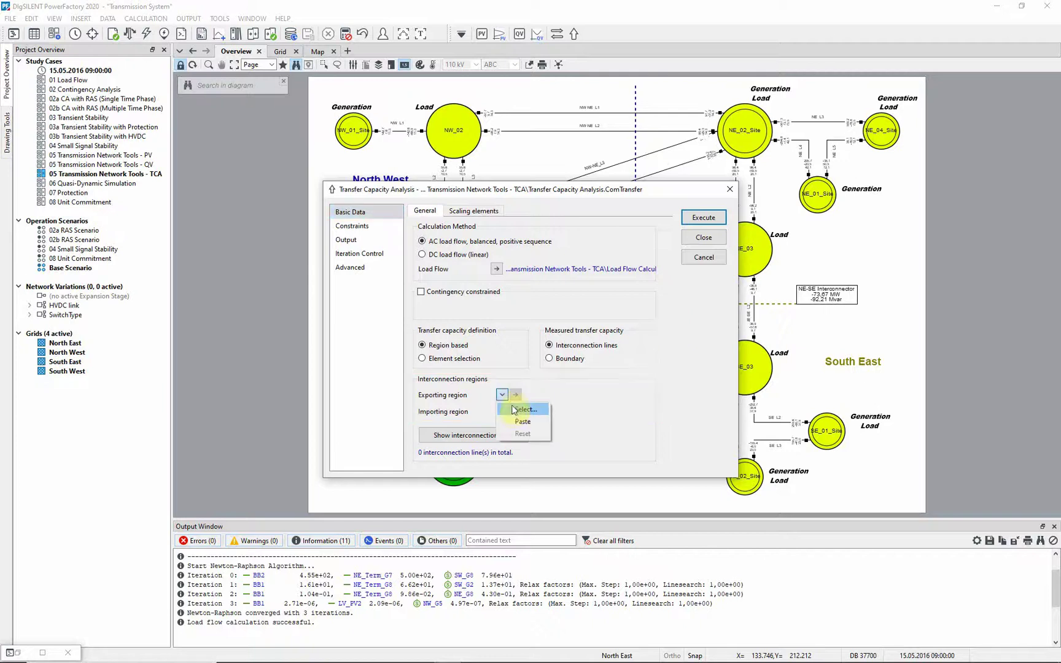
pyautogui.click(513, 413)
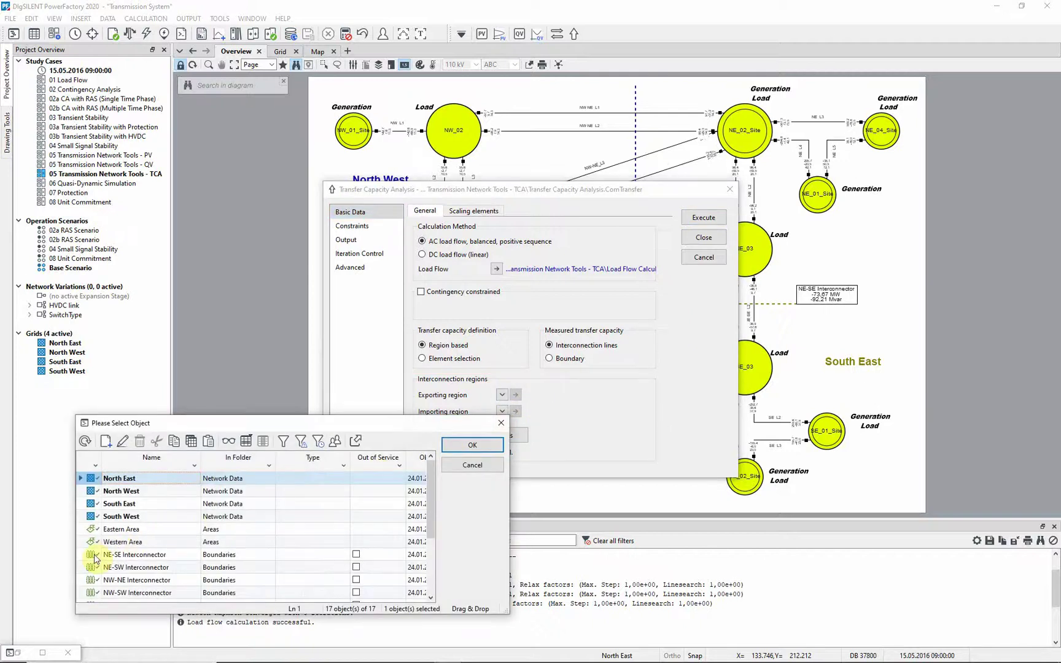
pyautogui.click(95, 556)
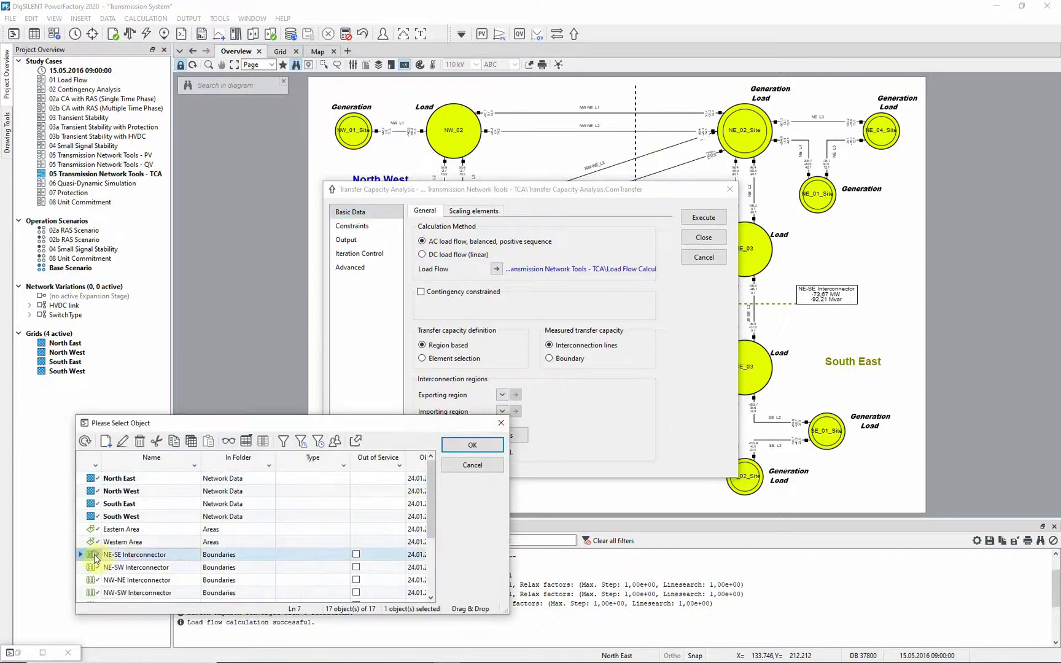
pyautogui.click(473, 444)
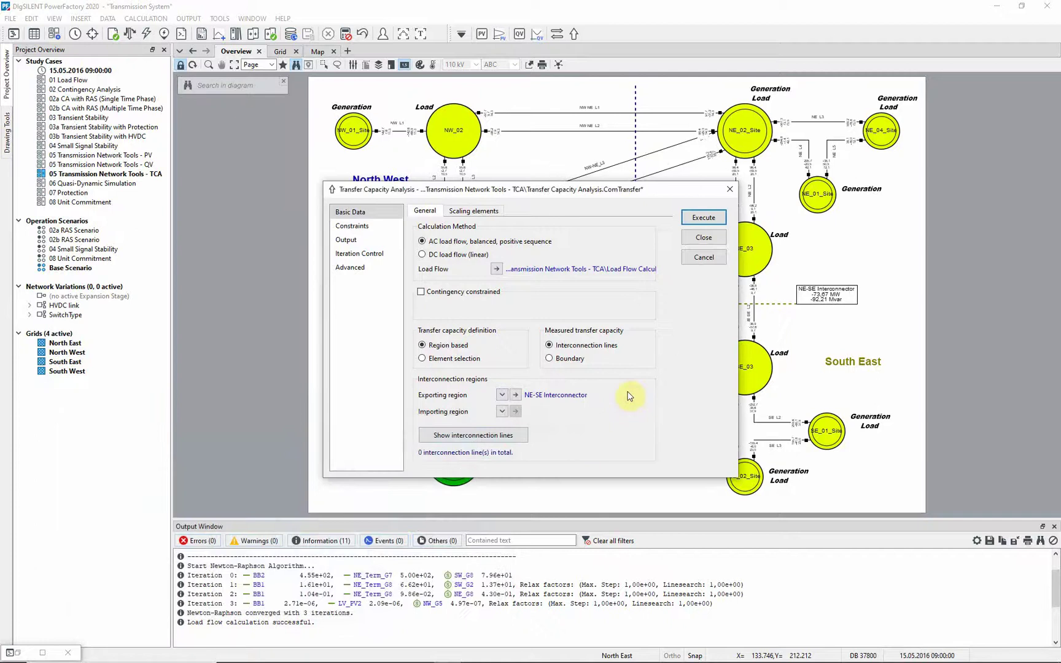
pyautogui.click(697, 238)
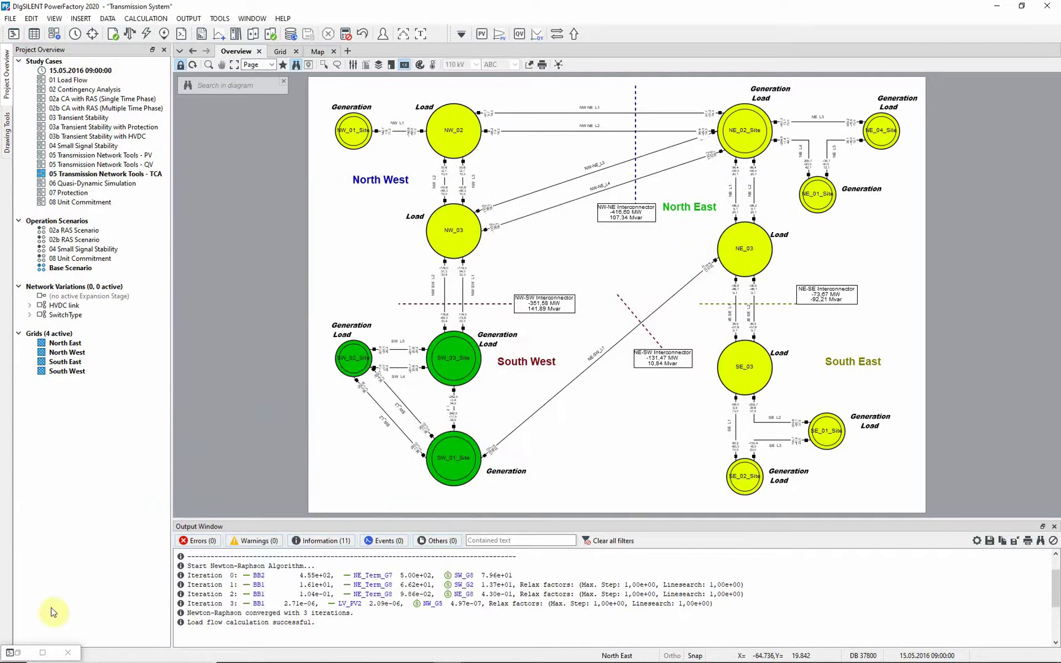
# - Copy and paste the NE-SE Interconnector boundary in the Data Manager's Boundaries folder
pyautogui.click(10, 653)
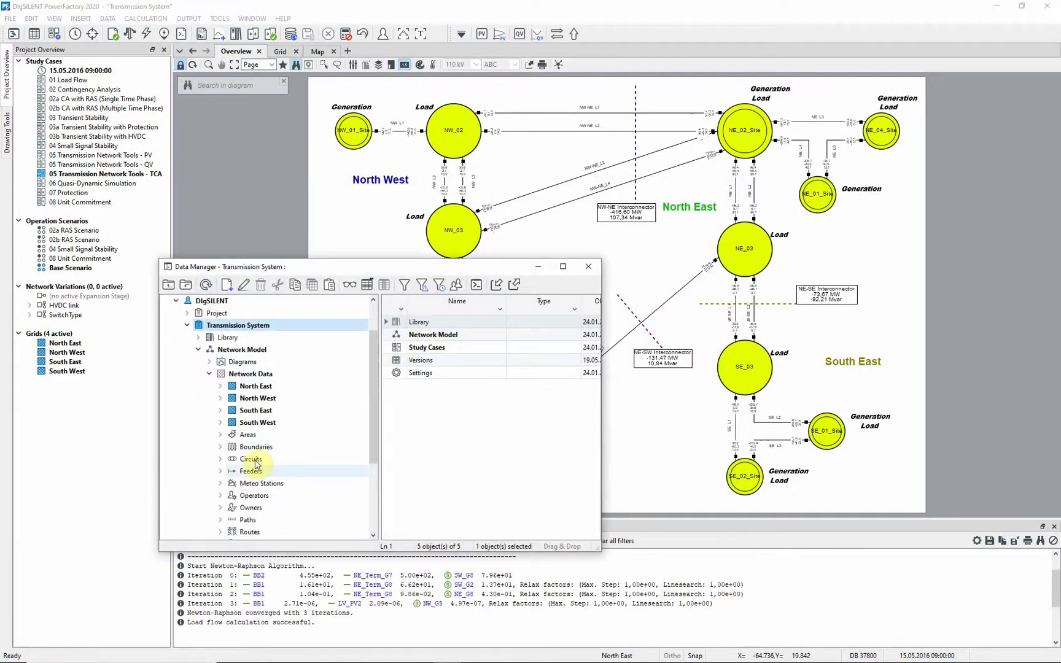
pyautogui.click(258, 447)
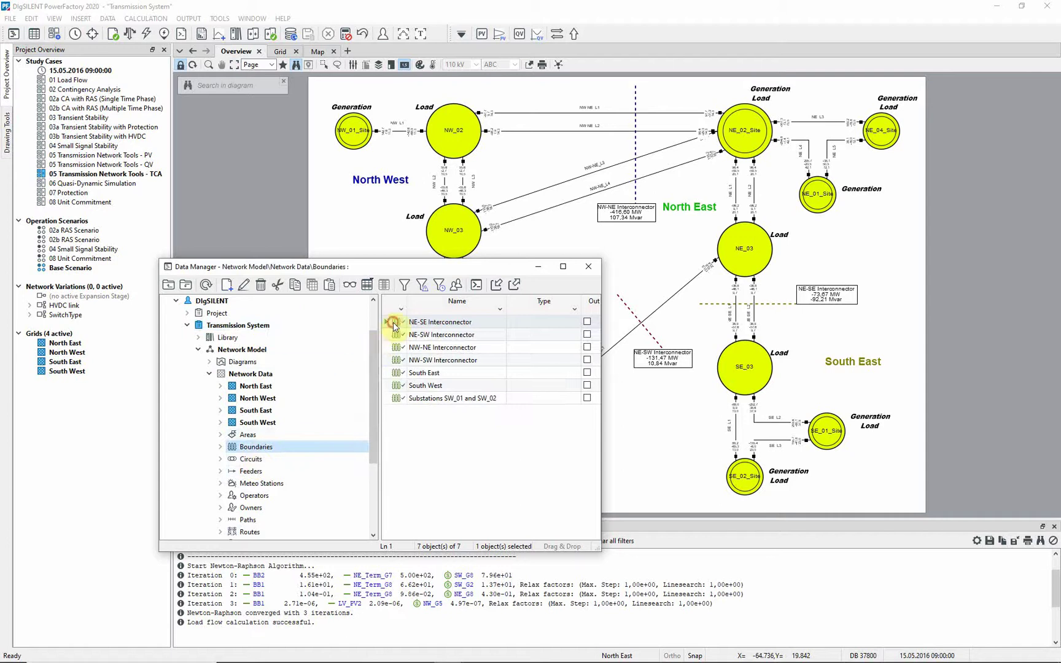
pyautogui.click(390, 321)
pyautogui.hotkey('ctrl', 'c')
pyautogui.hotkey('ctrl', 'v')
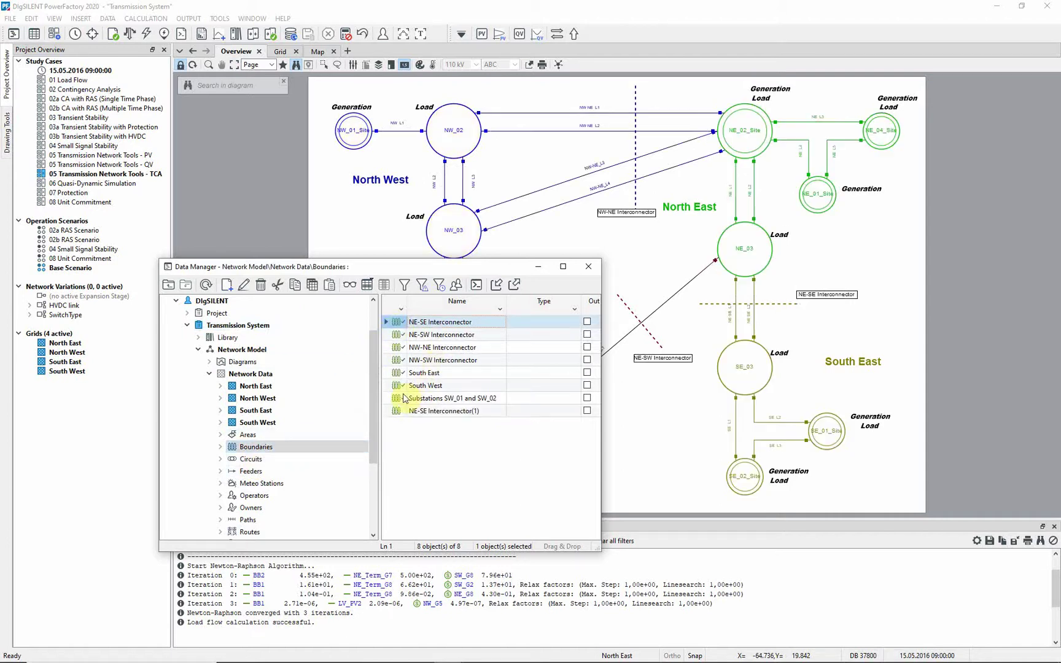
# - Set both cubicle orientations of the copied boundary to --> Busbar
pyautogui.doubleClick(393, 412)
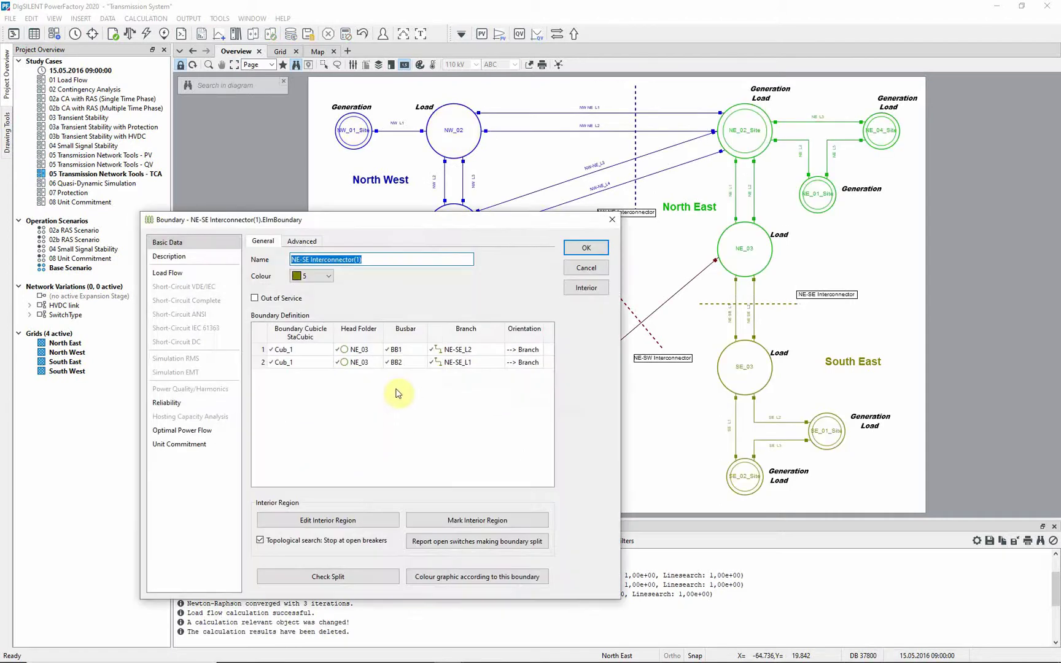
pyautogui.click(524, 351)
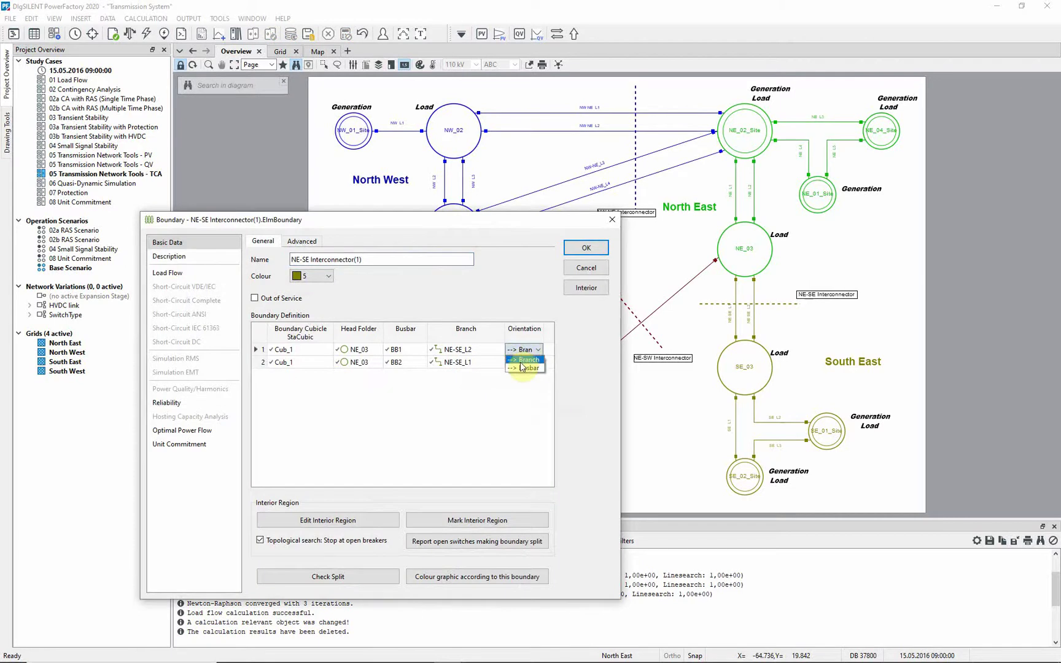
pyautogui.click(525, 368)
pyautogui.click(523, 362)
pyautogui.click(523, 364)
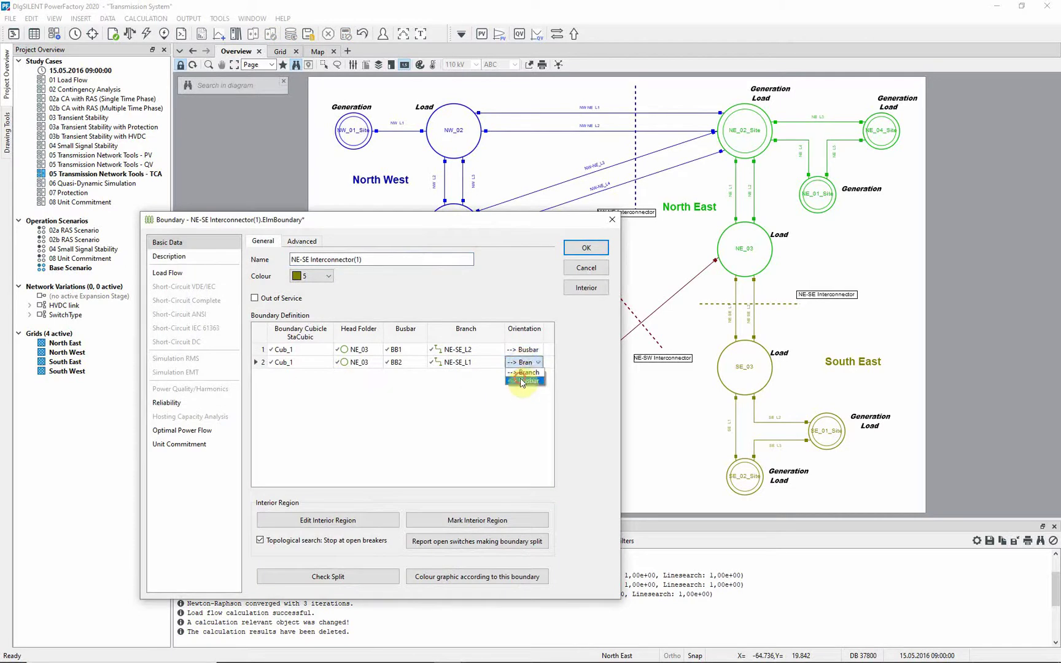
pyautogui.click(521, 380)
# - Rename the copied boundary 'rest of the network', confirm, and close the Data Manager
pyautogui.moveTo(375, 260); pyautogui.dragTo(293, 260)
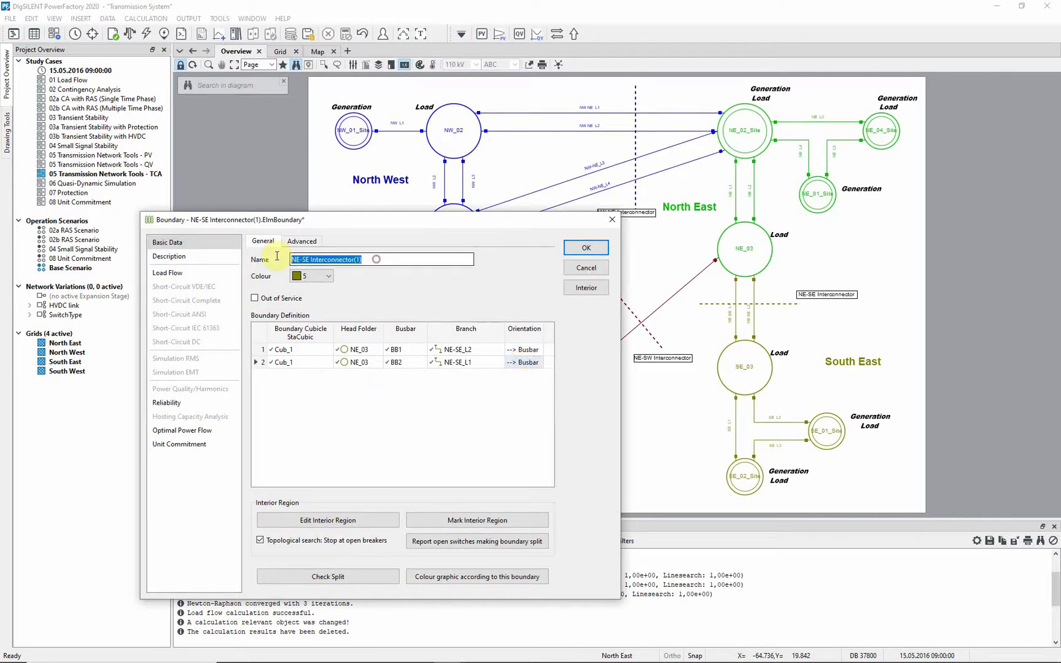
pyautogui.write('rest of')
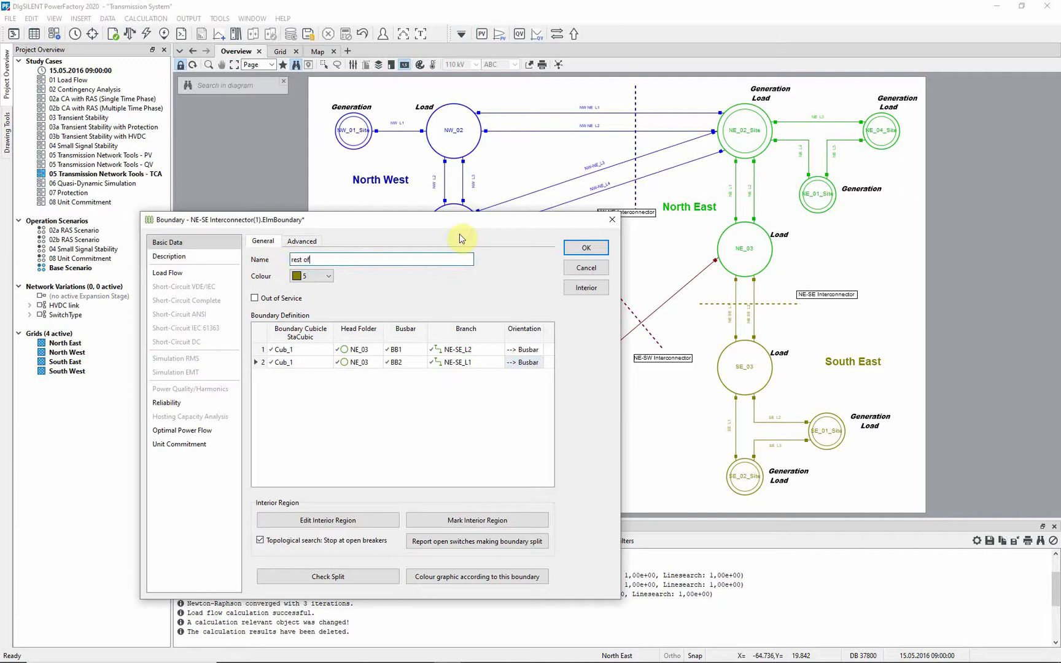
pyautogui.write(' the network')
pyautogui.click(594, 250)
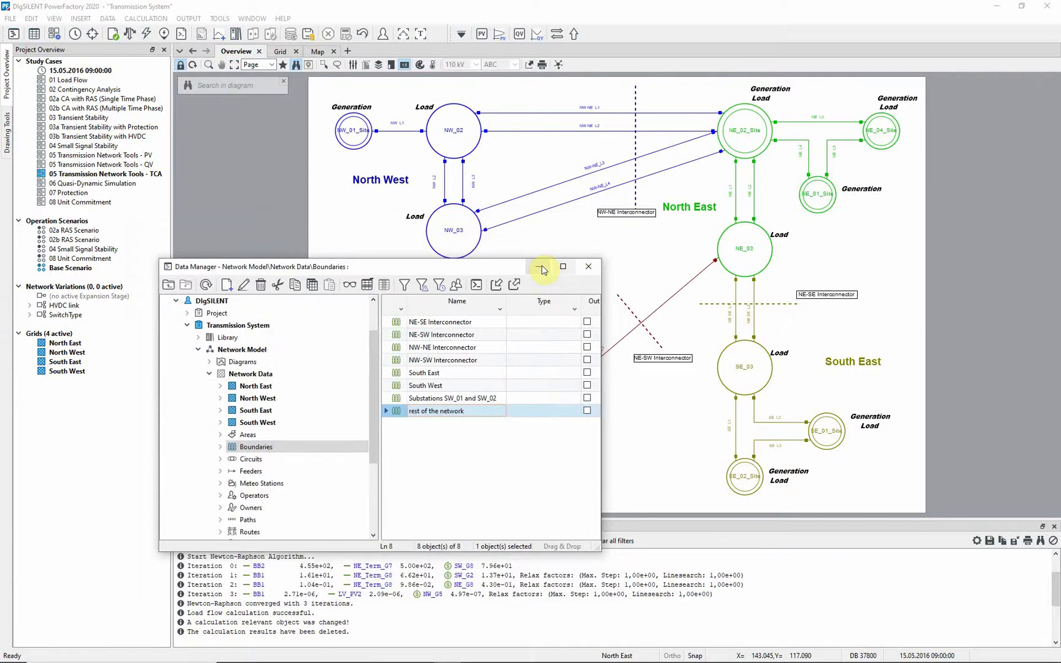
pyautogui.click(542, 269)
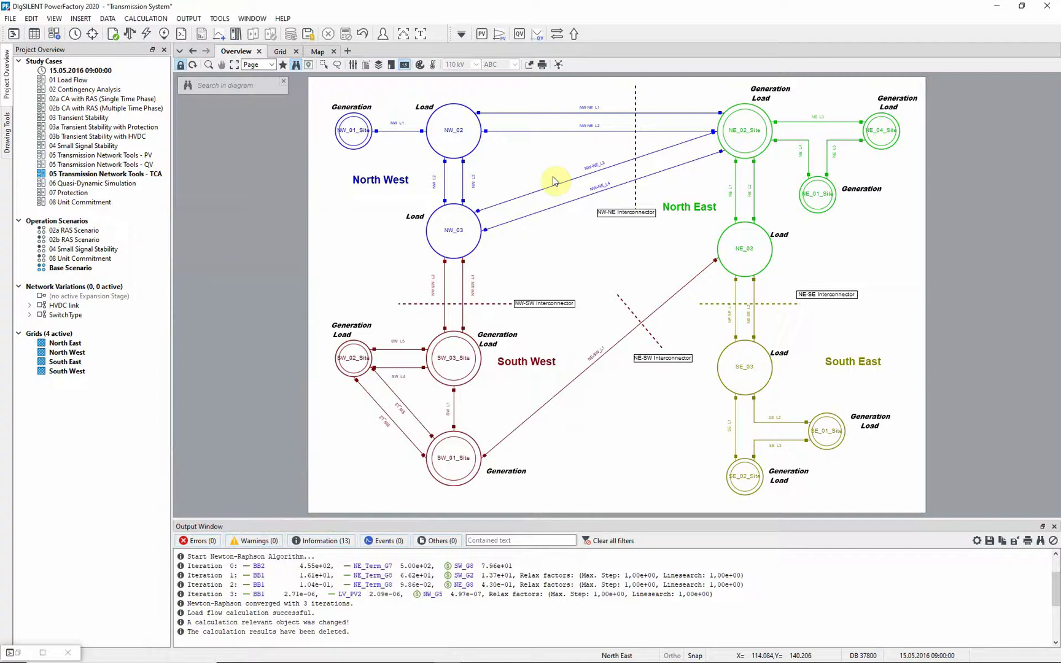
# - Choose 'rest of the network' as the importing region and check its interconnection lines, NE-SE_L1 and NE-SE_L2
pyautogui.click(577, 35)
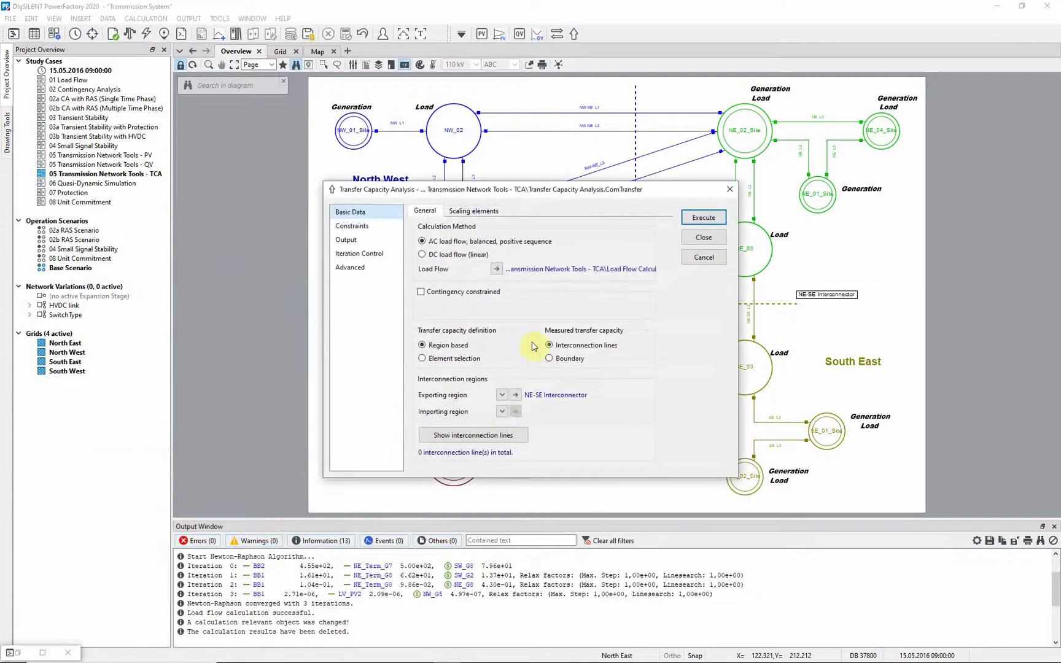
pyautogui.click(503, 412)
pyautogui.click(519, 426)
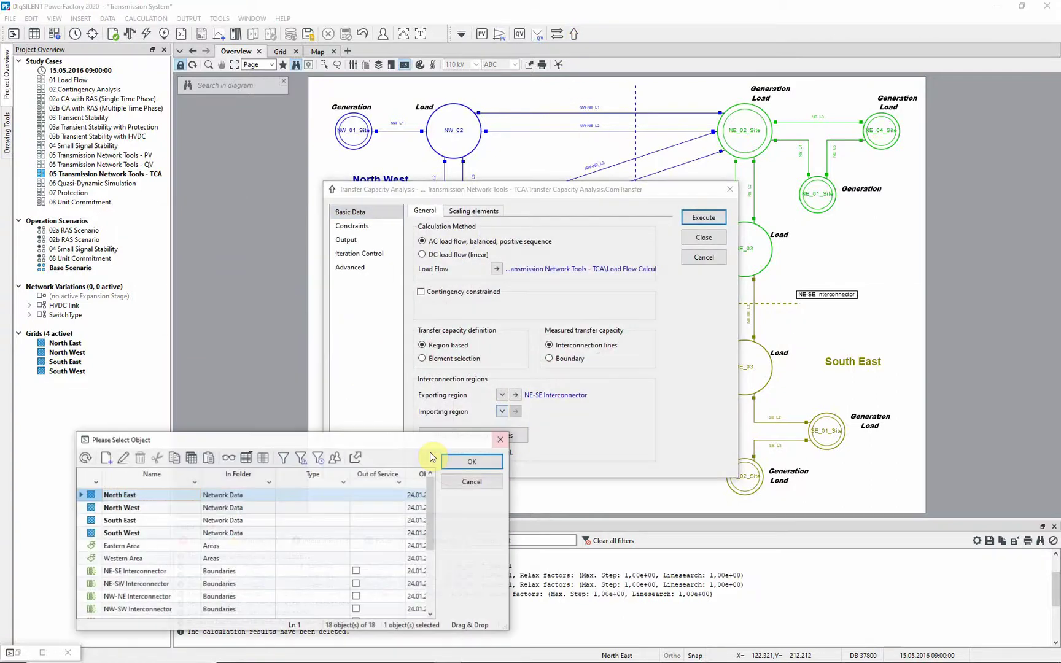
pyautogui.scroll(-2, 103, 593)
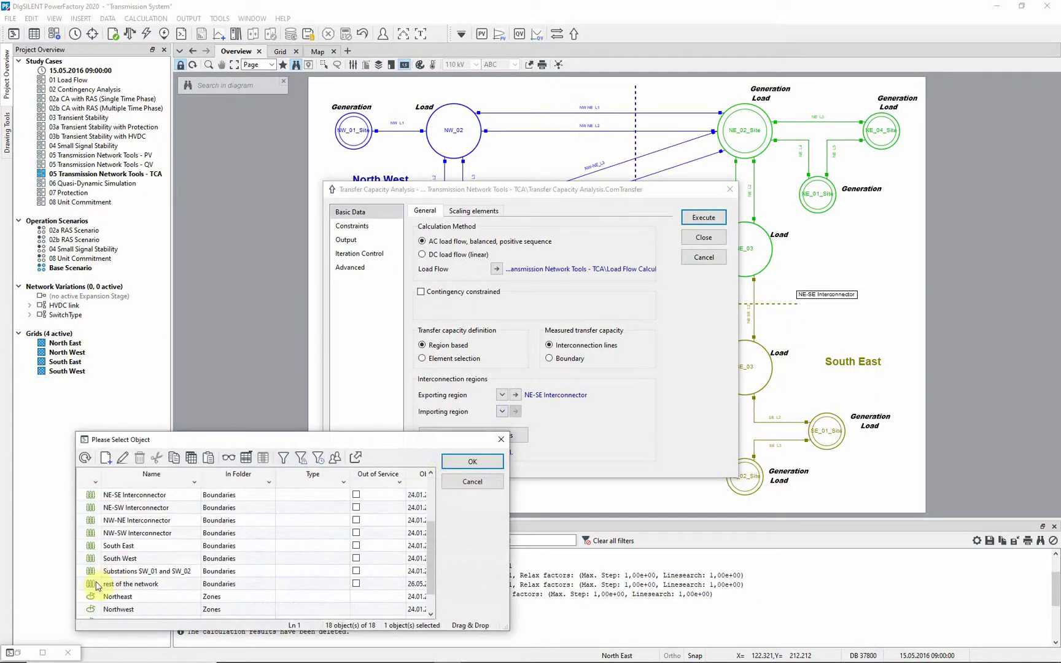
pyautogui.click(104, 583)
pyautogui.click(454, 465)
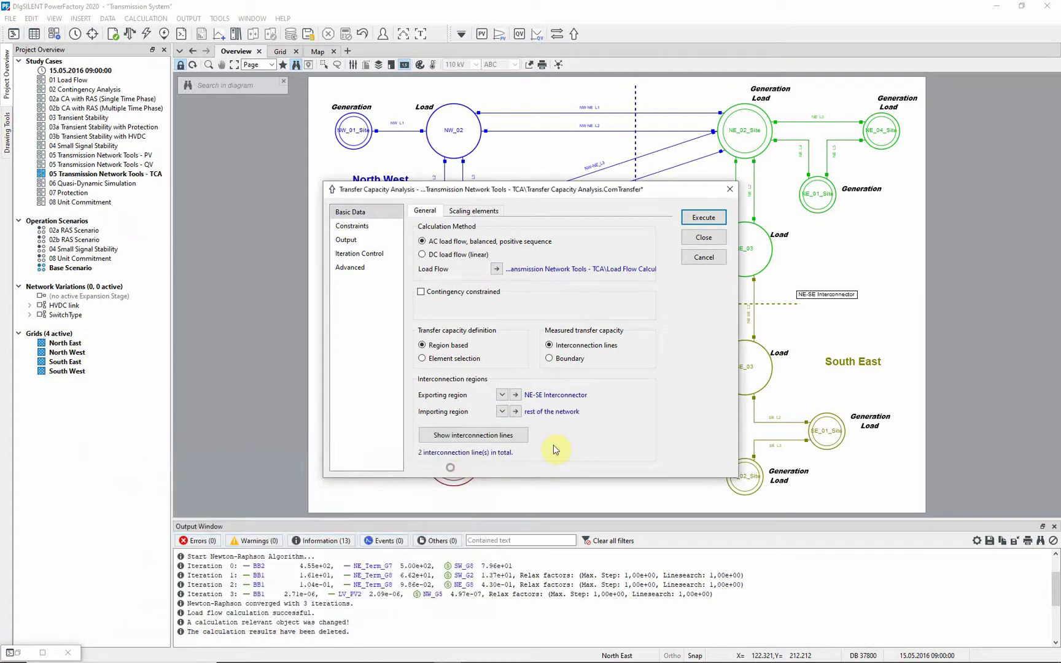
pyautogui.click(514, 432)
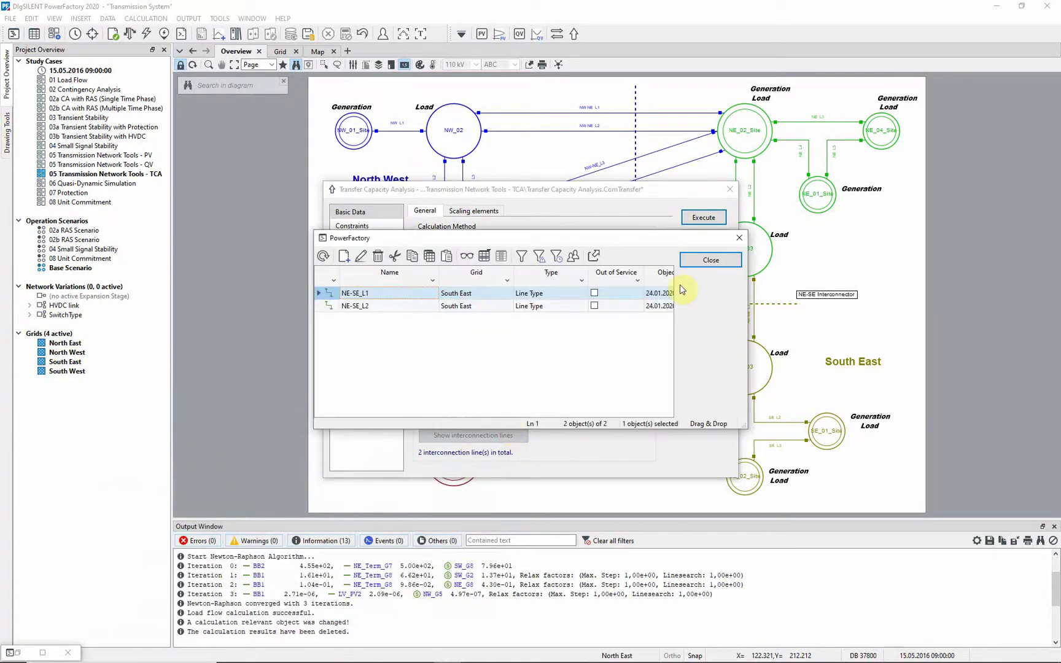
pyautogui.click(700, 261)
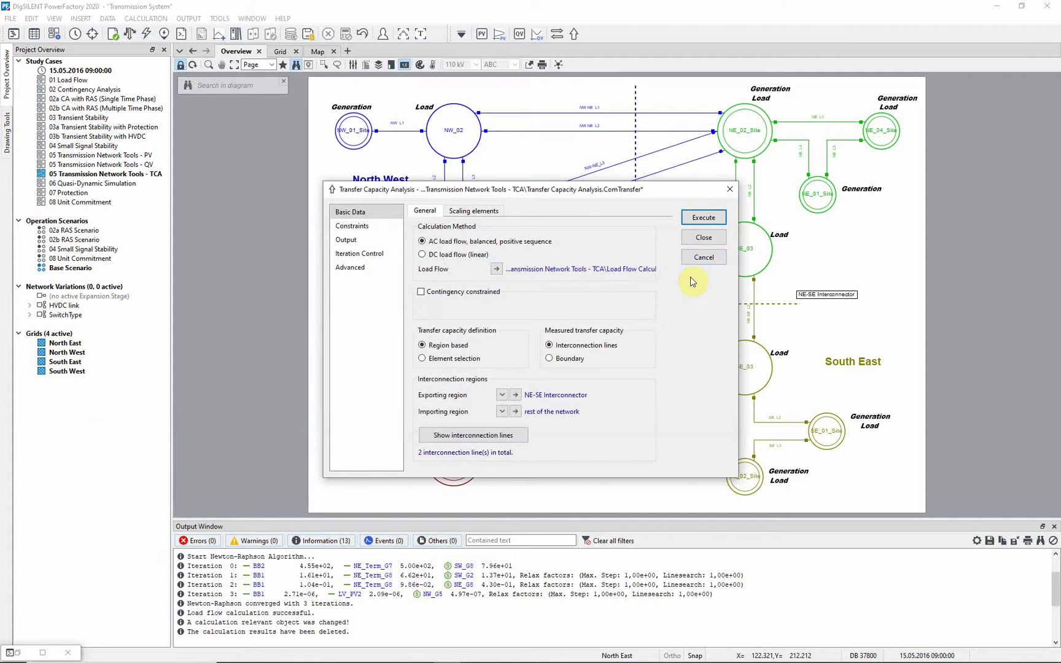
# - Review the Scaling elements, Constraints (100% thermal, active power limits) and Output pages
pyautogui.click(477, 210)
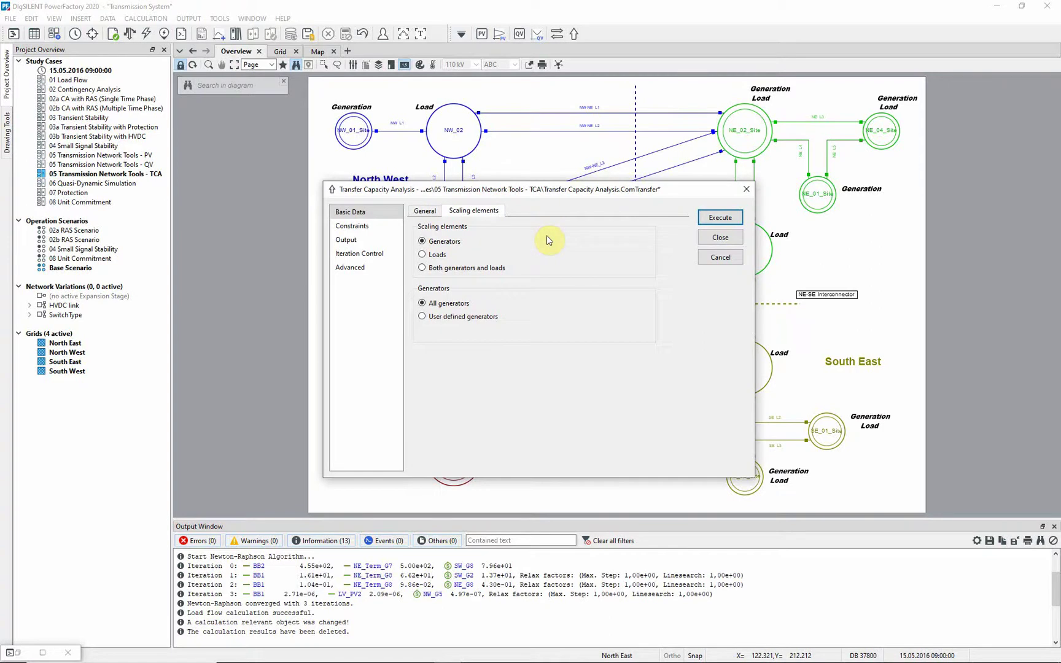
pyautogui.click(380, 229)
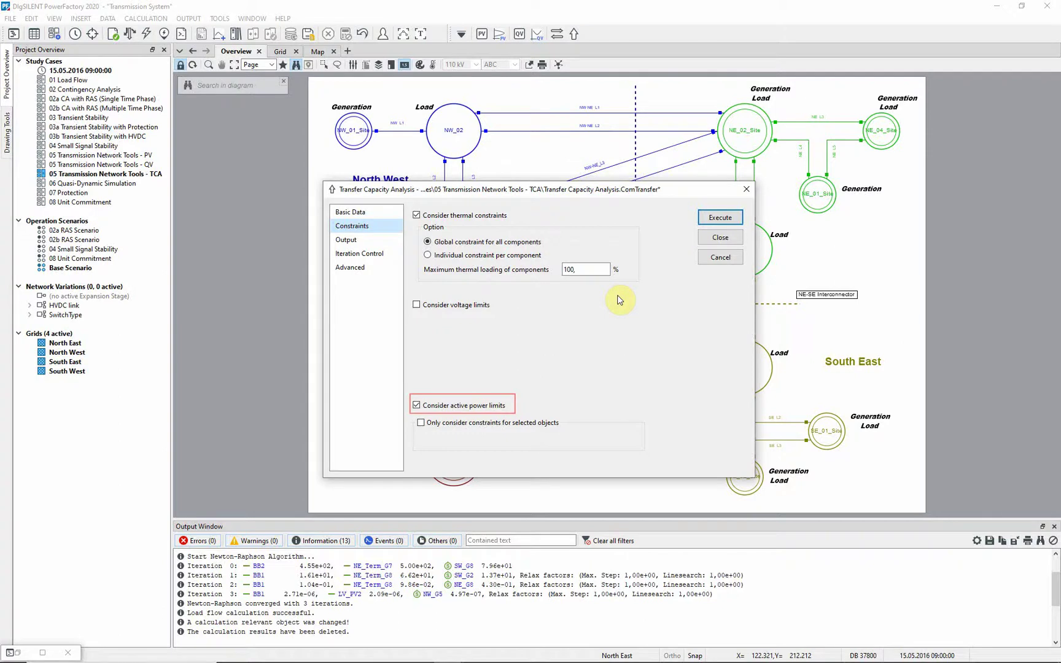
pyautogui.click(368, 240)
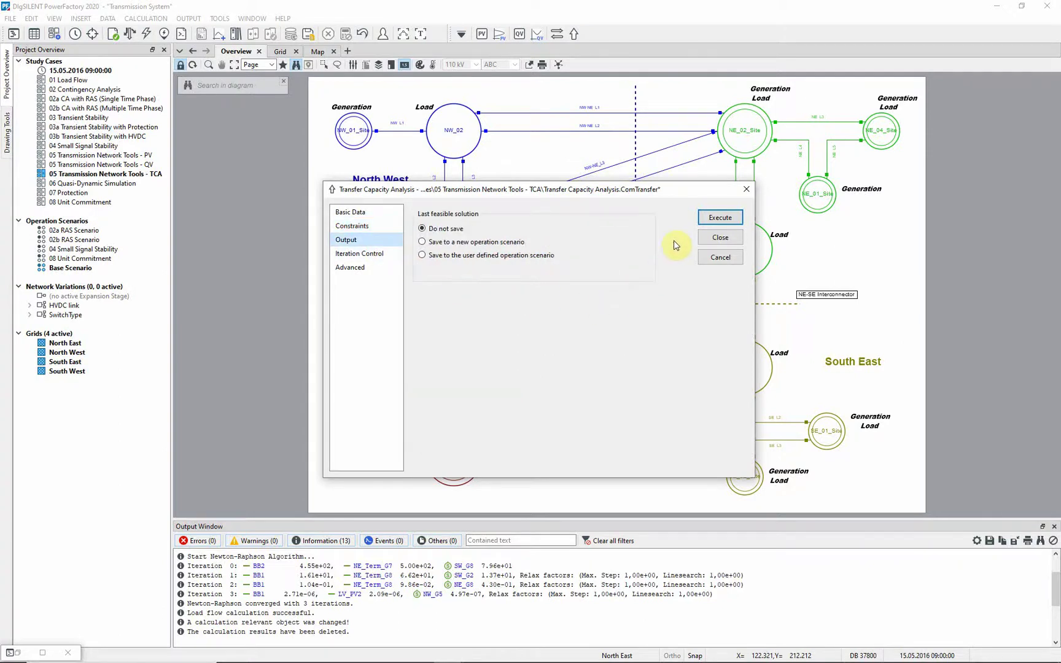
# - Execute the transfer capacity analysis and read the -946,37 MW TTC in an enlarged Output Window
pyautogui.click(715, 221)
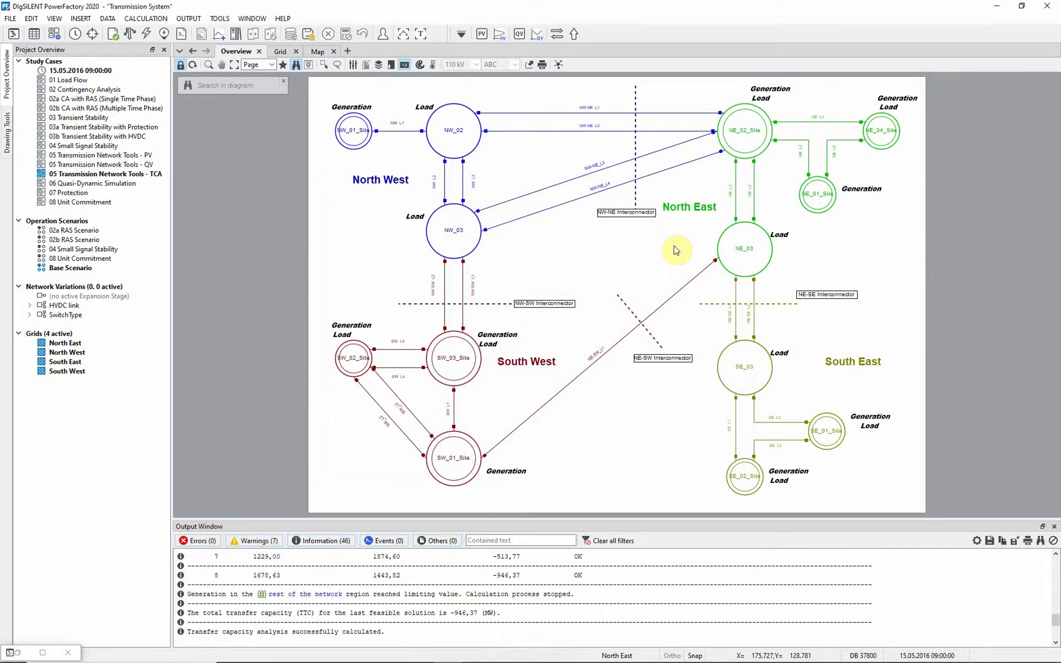
pyautogui.moveTo(612, 517); pyautogui.dragTo(612, 430)
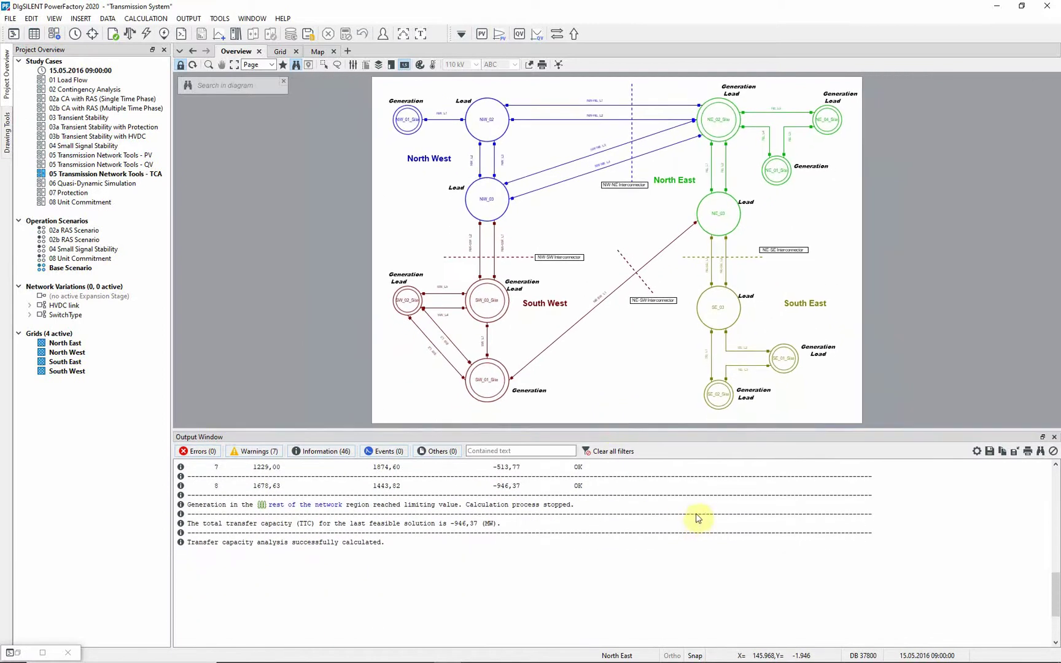
pyautogui.click(699, 581)
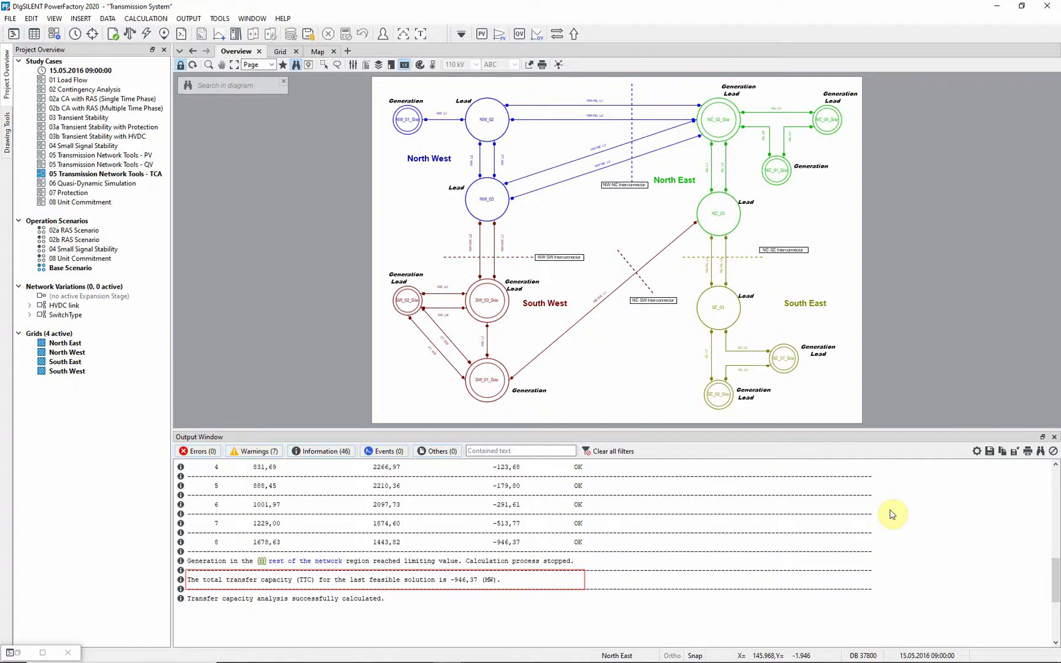
pyautogui.press('Up')
pyautogui.press('Up')
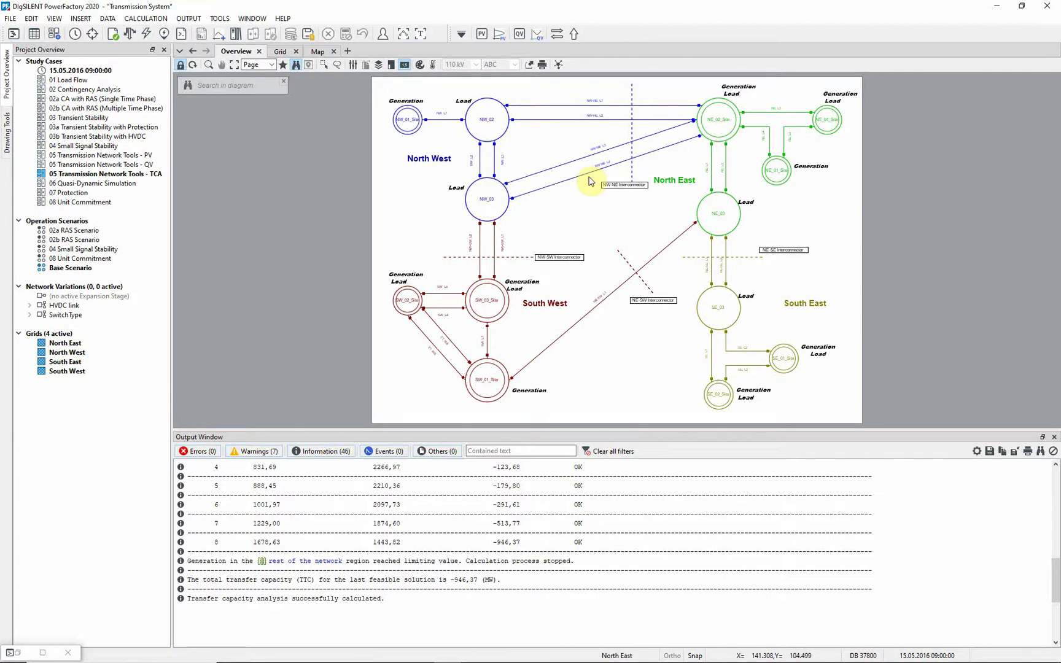
pyautogui.click(573, 35)
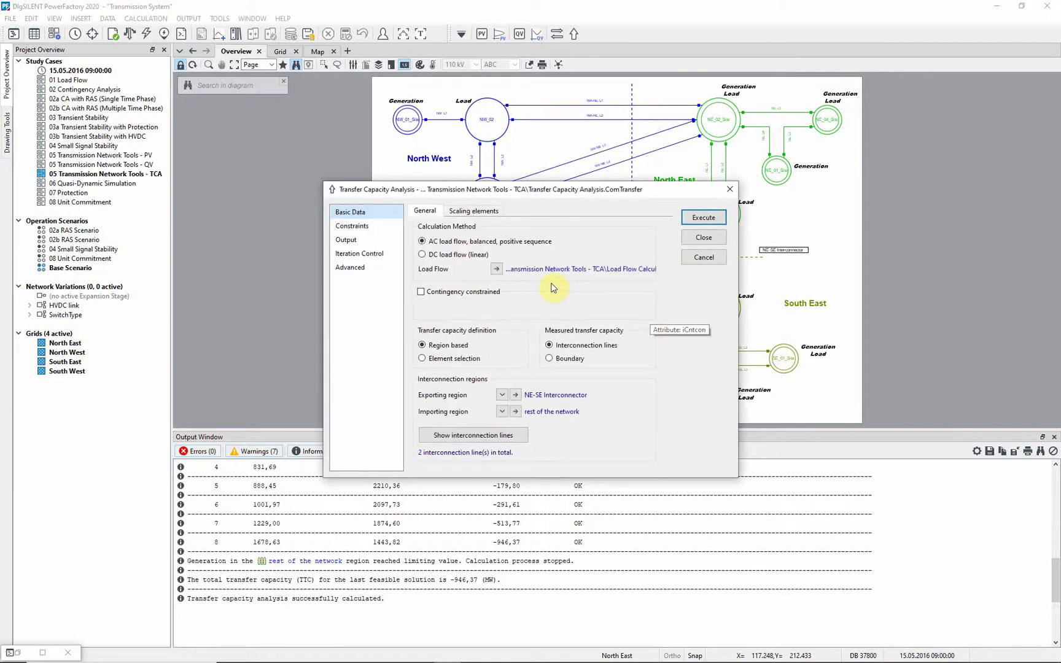
# - Enable Contingency constrained, inspect the linked 25-contingency analysis, then open the Constraints page
pyautogui.click(422, 293)
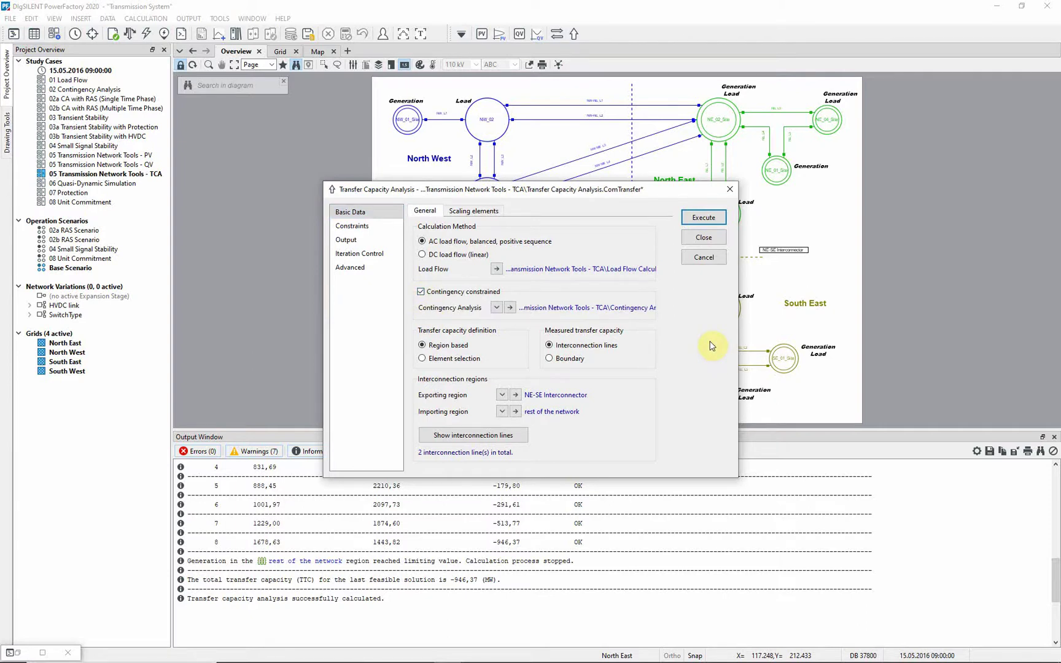
pyautogui.click(510, 308)
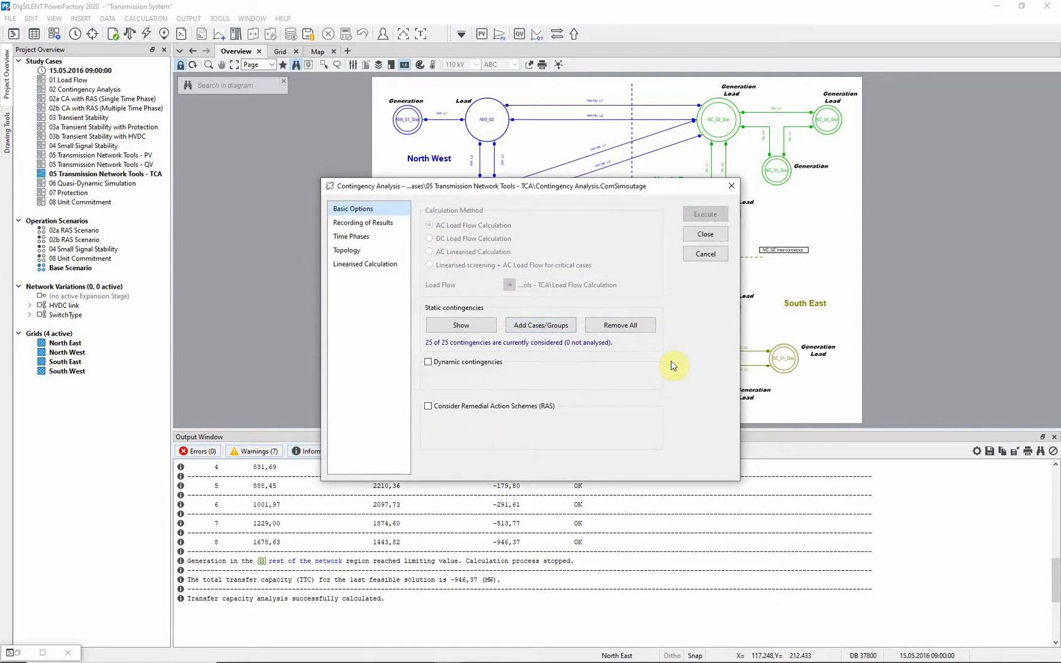
pyautogui.click(705, 236)
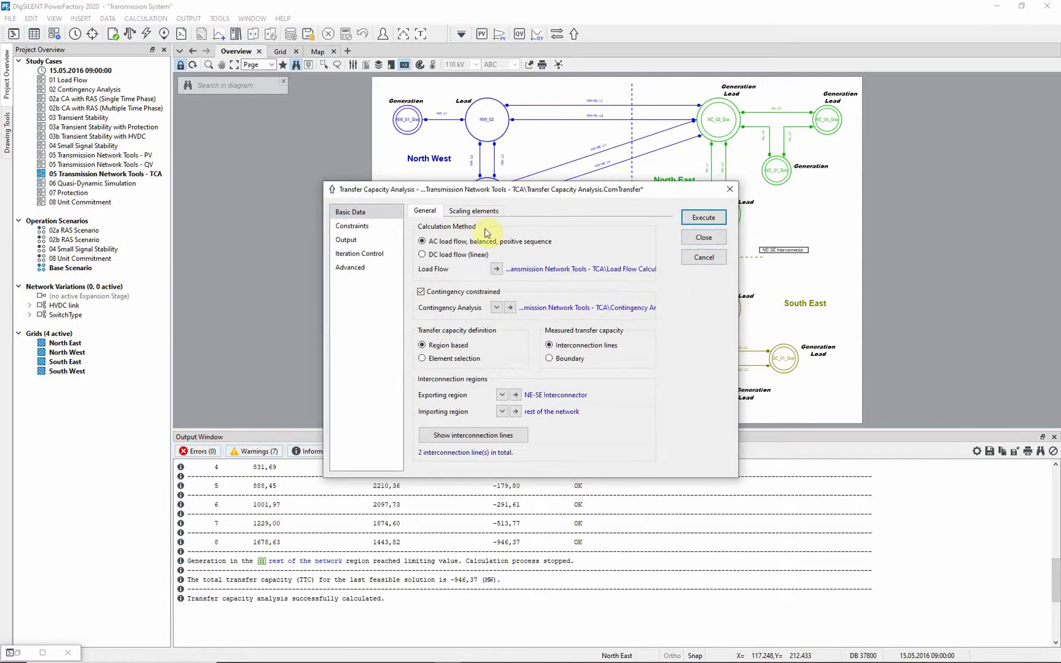
pyautogui.click(363, 226)
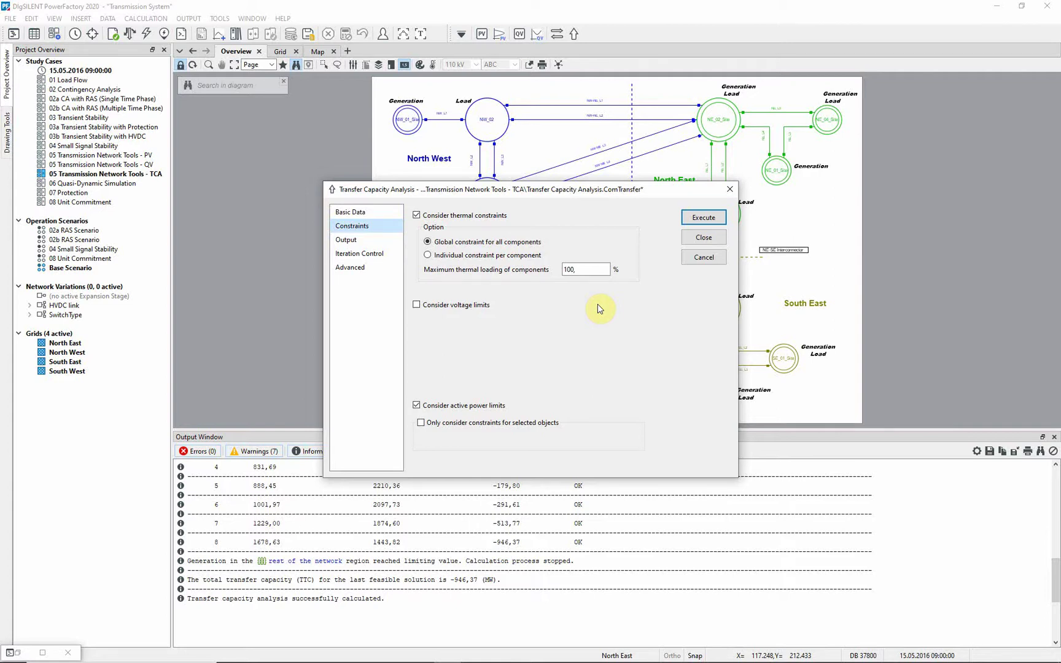
# - Set maximum thermal loading to 150 % and rerun the contingency-constrained analysis
pyautogui.doubleClick(577, 269)
pyautogui.write('150,')
pyautogui.click(640, 321)
pyautogui.click(695, 220)
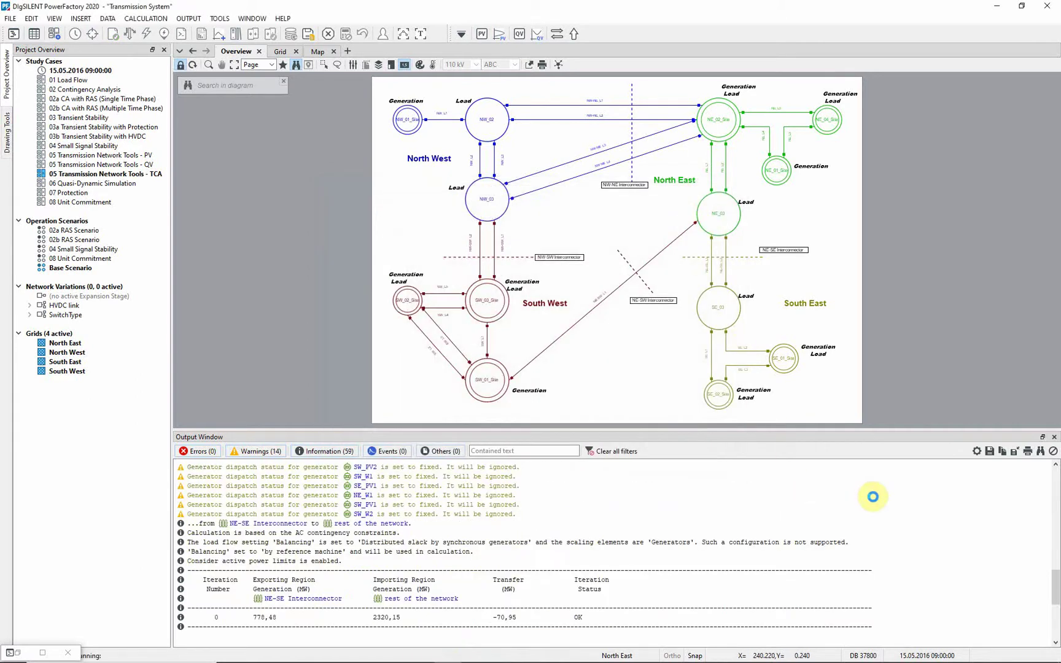